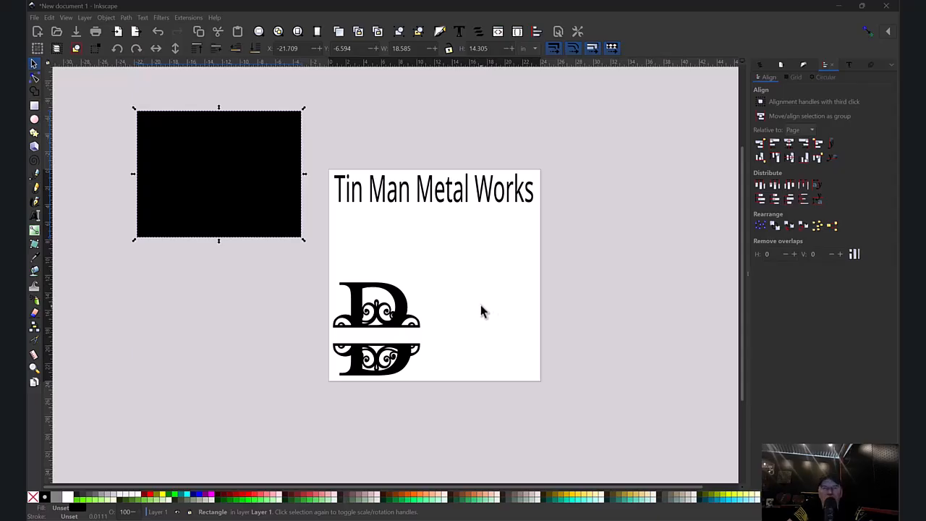
- Move the split letter D group slightly up and inward from the page's lower-left corner
click(406, 323)
mouse_move(412, 323)
mouse_down()
mouse_move(423, 300)
mouse_move(423, 316)
mouse_move(420, 308)
mouse_up()
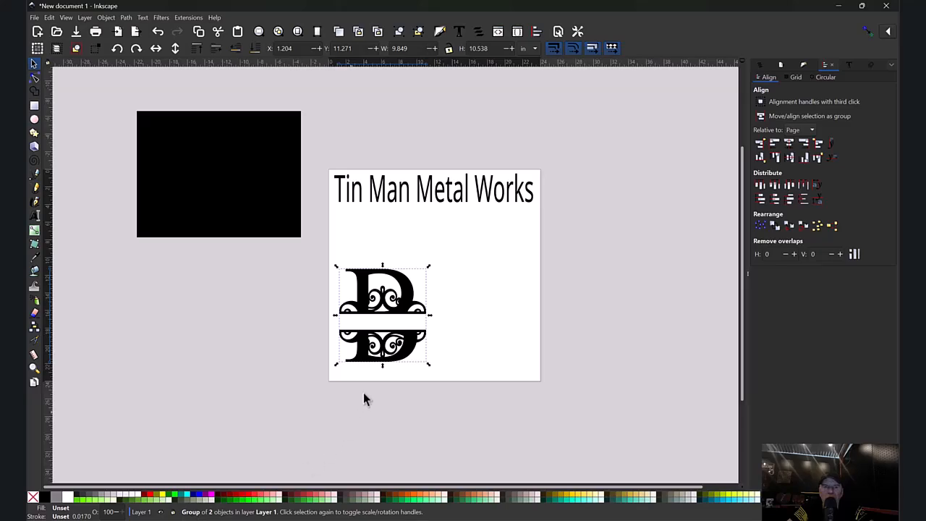
click(424, 354)
- Select the black rectangle, the Tin Man Metal Works text and the split D in turn to check their object types
click(262, 215)
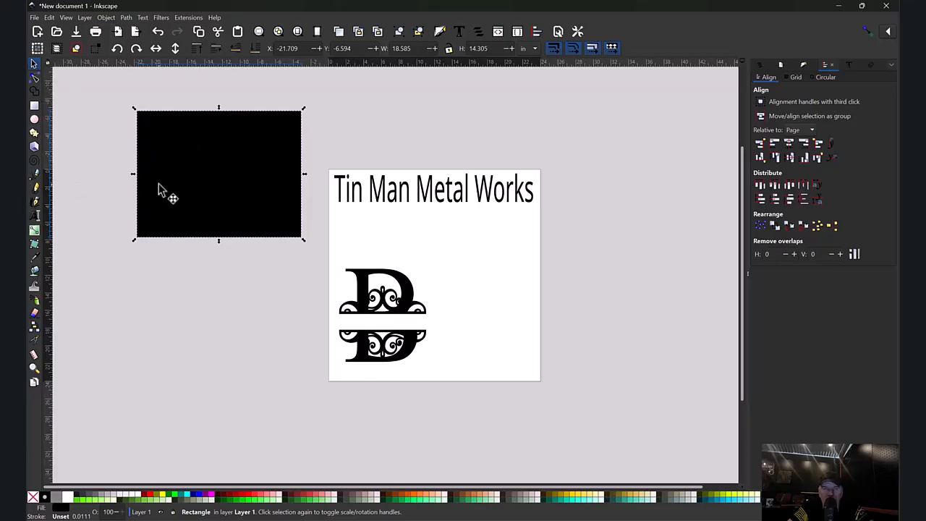
click(374, 194)
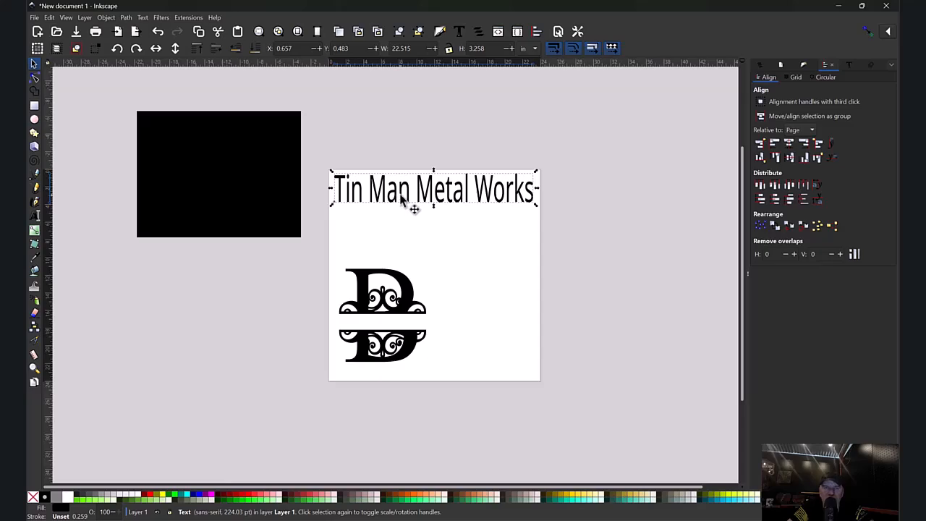
click(421, 308)
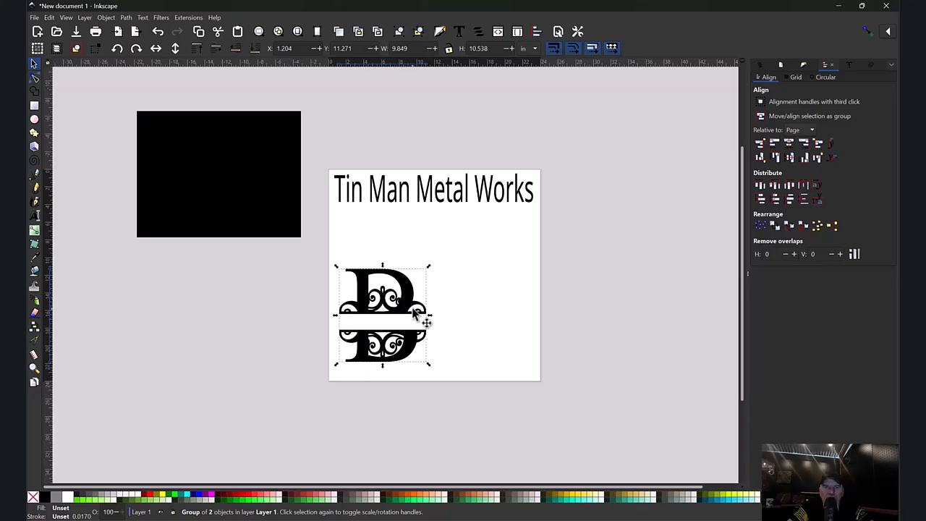
click(464, 268)
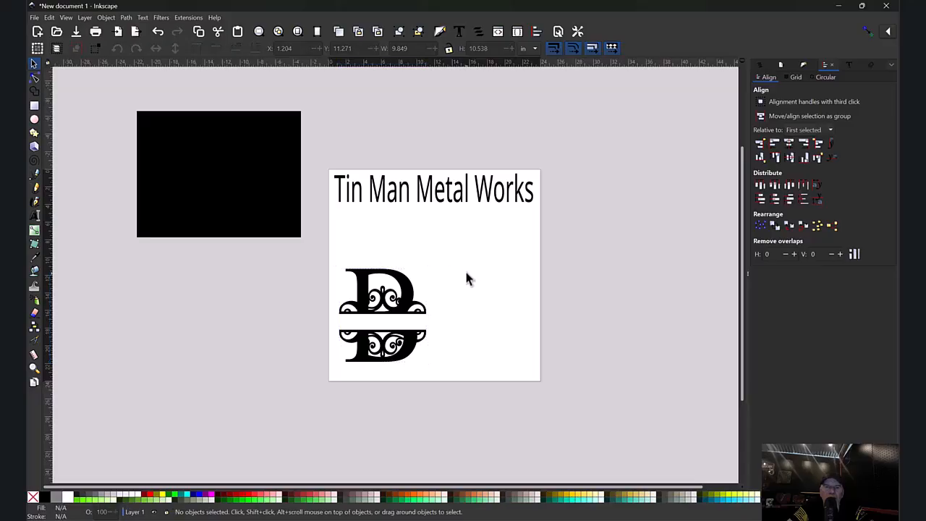
click(414, 291)
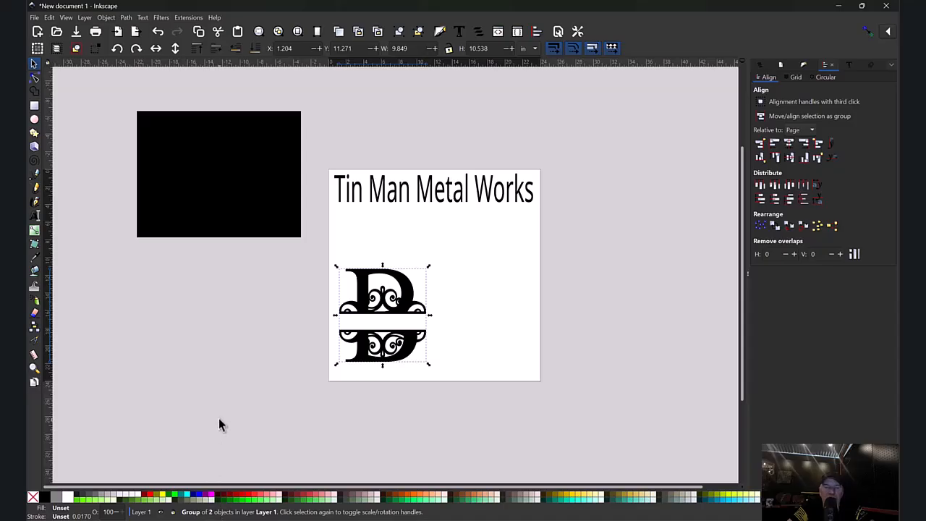
- Ungroup the split letter D into separate upper and lower paths and check that the lower half selects alone
click(433, 352)
click(424, 354)
click(424, 354)
click(426, 356)
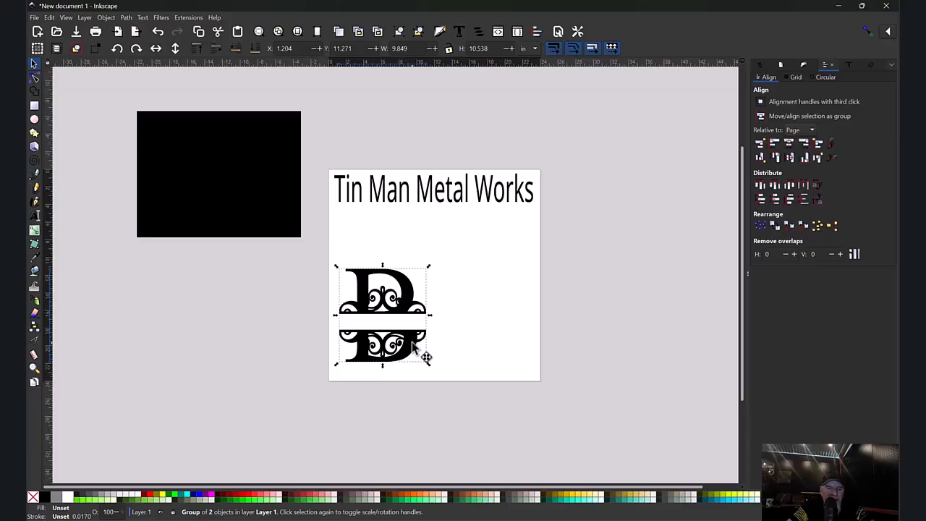
key(ctrl)
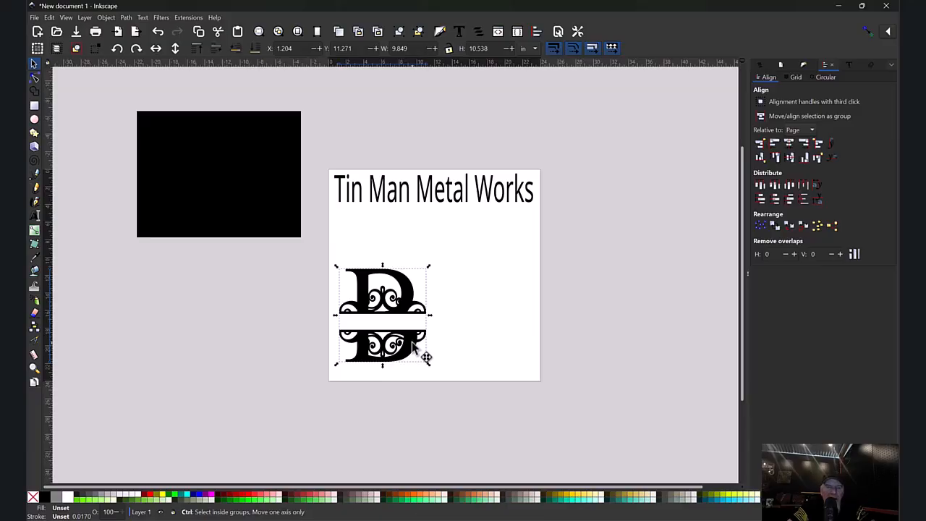
key(shift)
ctrl+shift+click(413, 344)
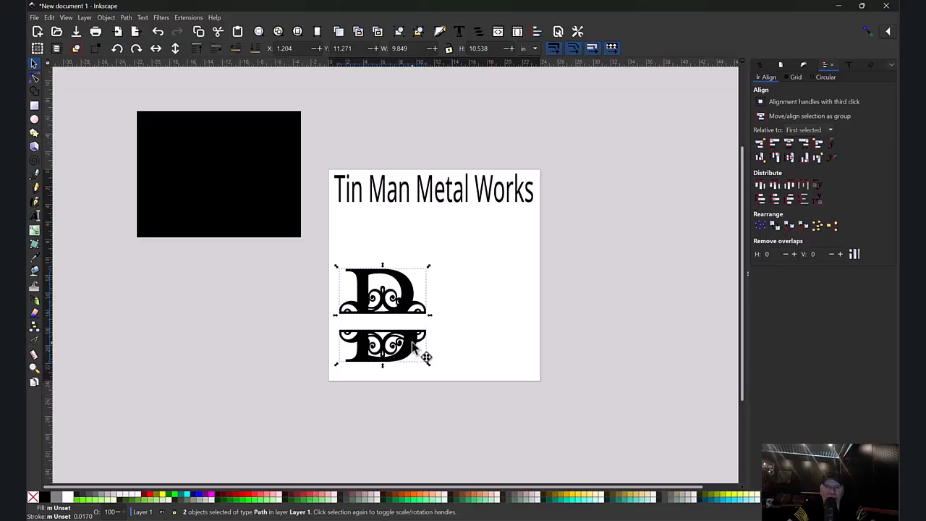
key(ctrl+shift+g)
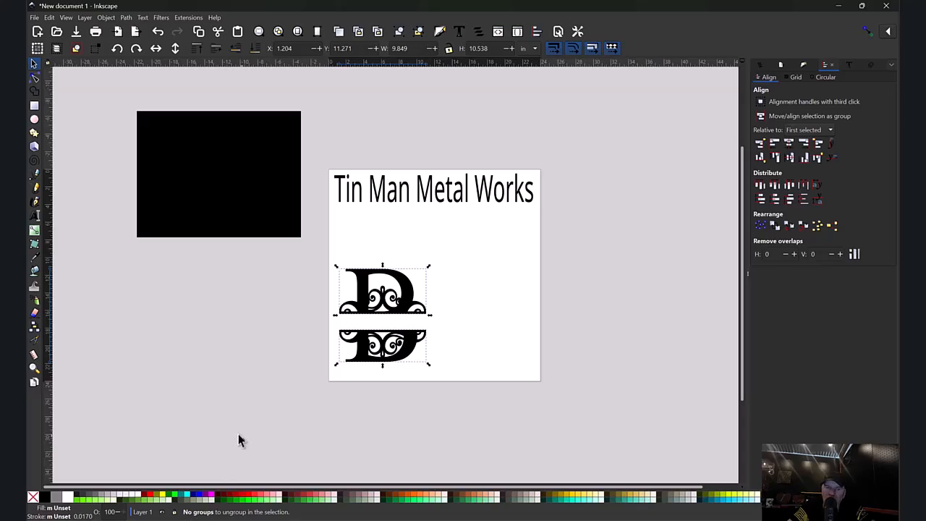
click(224, 465)
click(370, 345)
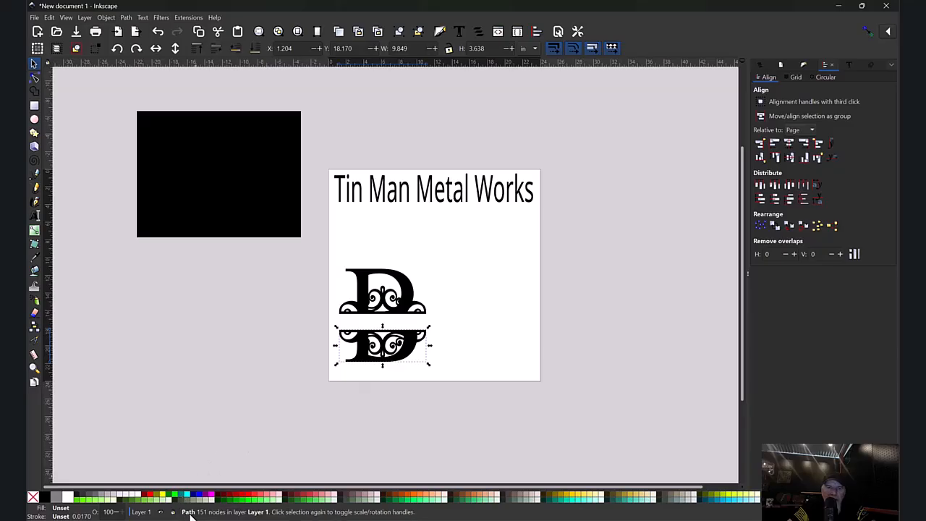
drag(444, 411, 313, 245)
- Try converting the Tin Man Metal Works text to a path after moving it down slightly, and undo the conversion
drag(434, 194, 439, 212)
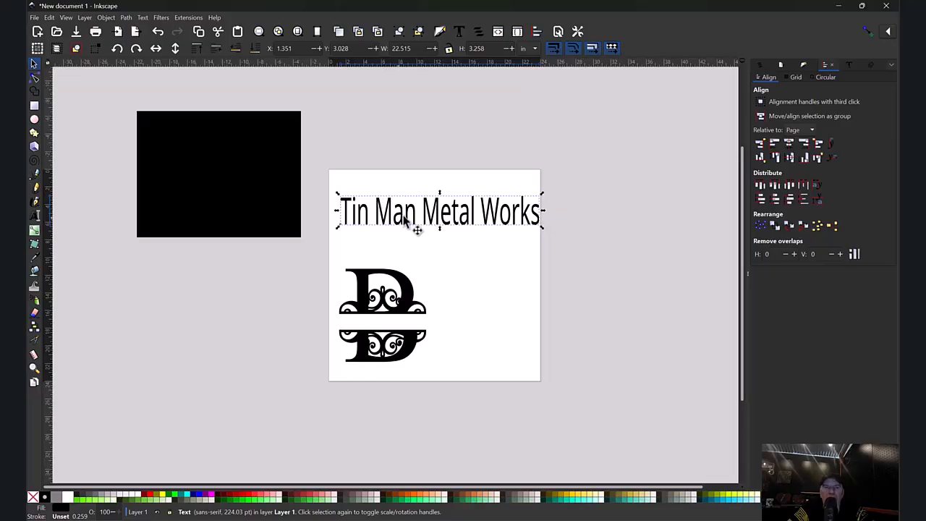
click(126, 17)
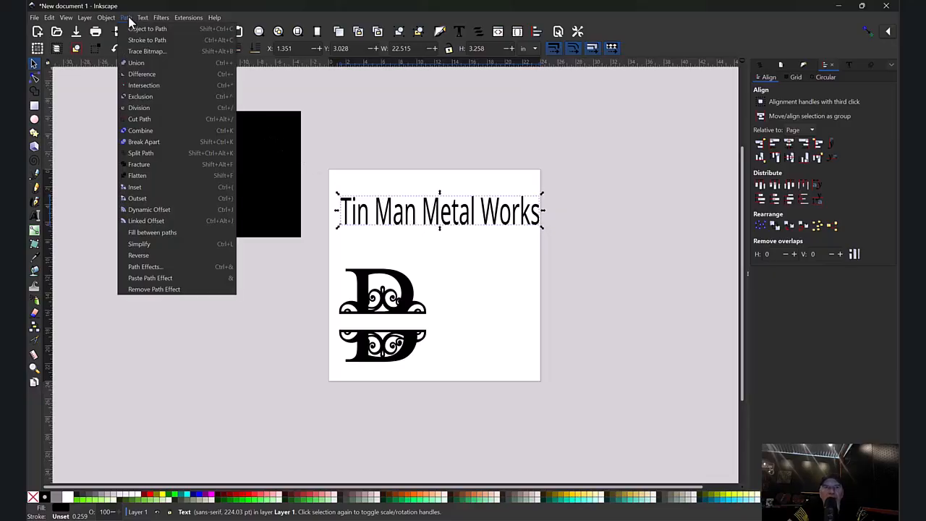
click(398, 227)
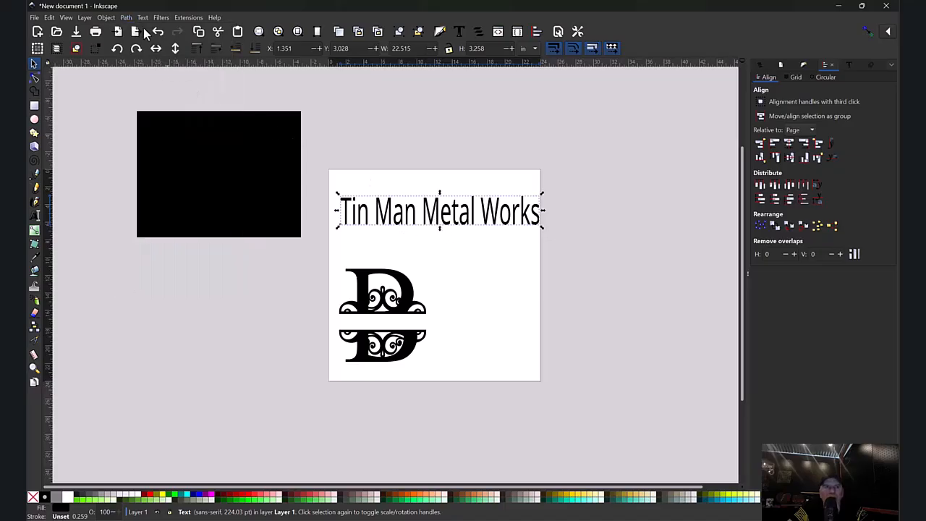
click(126, 17)
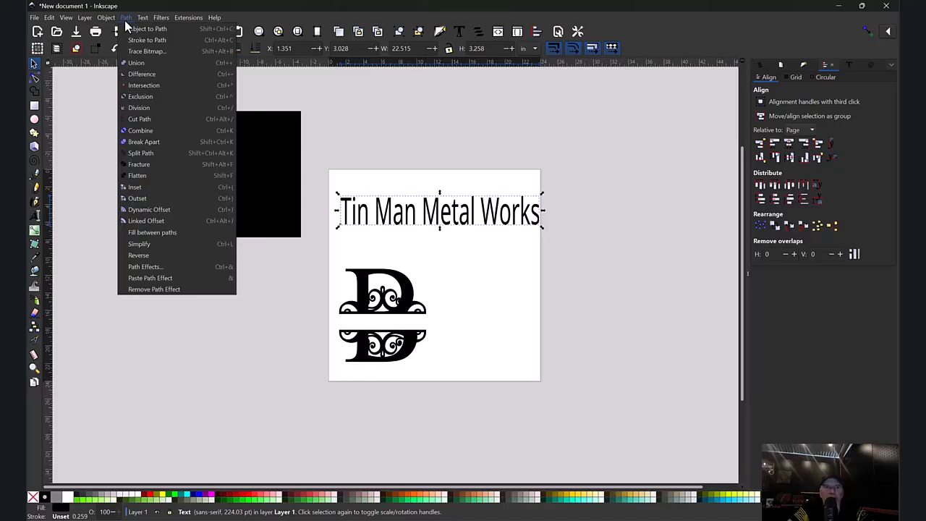
click(160, 31)
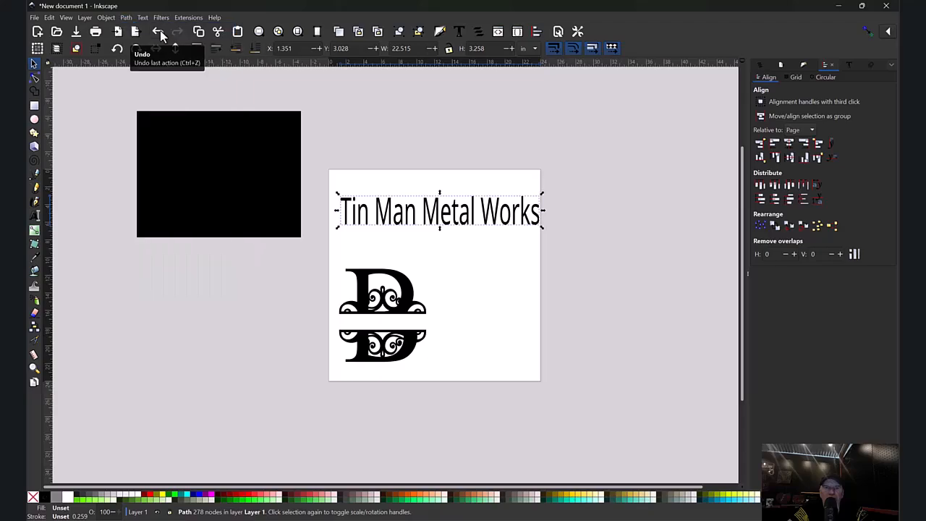
click(452, 238)
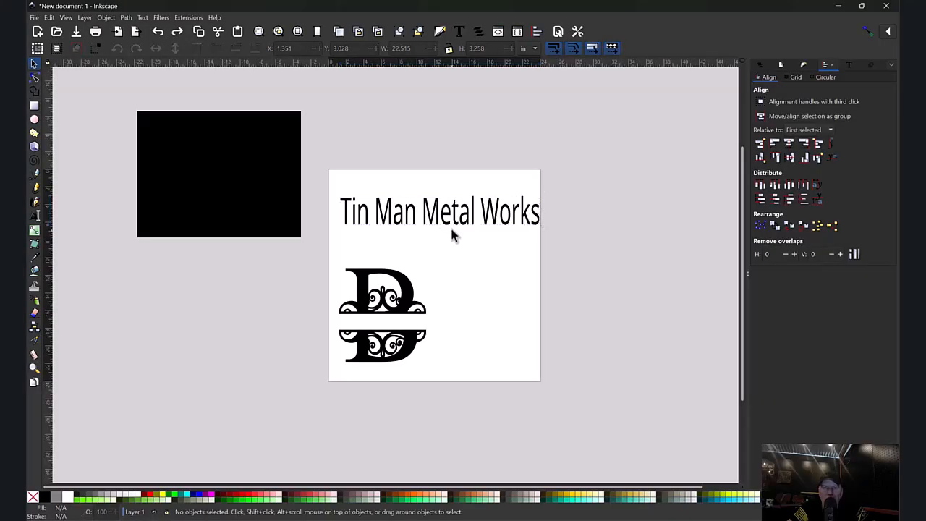
- Move the text into the gap between the D halves and shrink it to about 8.9 × 2.1 in, touching both
click(463, 227)
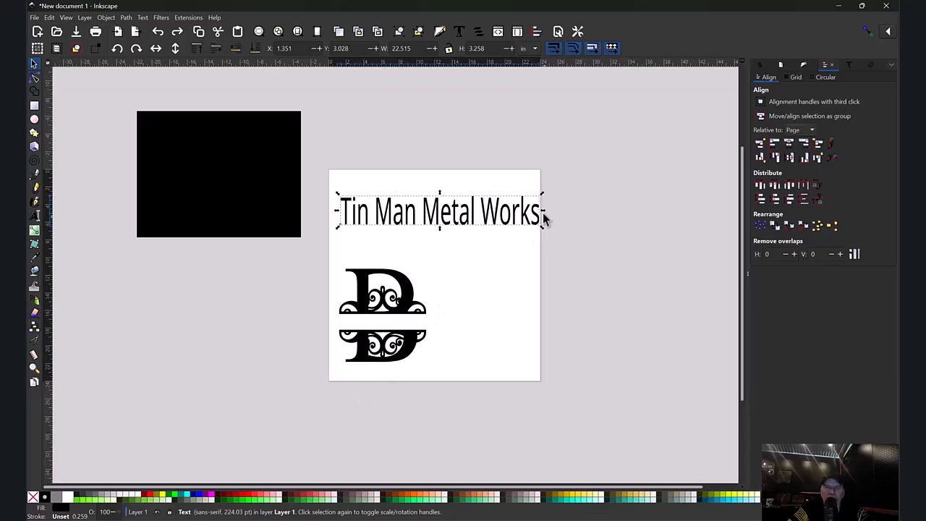
drag(446, 220, 444, 326)
drag(544, 303, 425, 317)
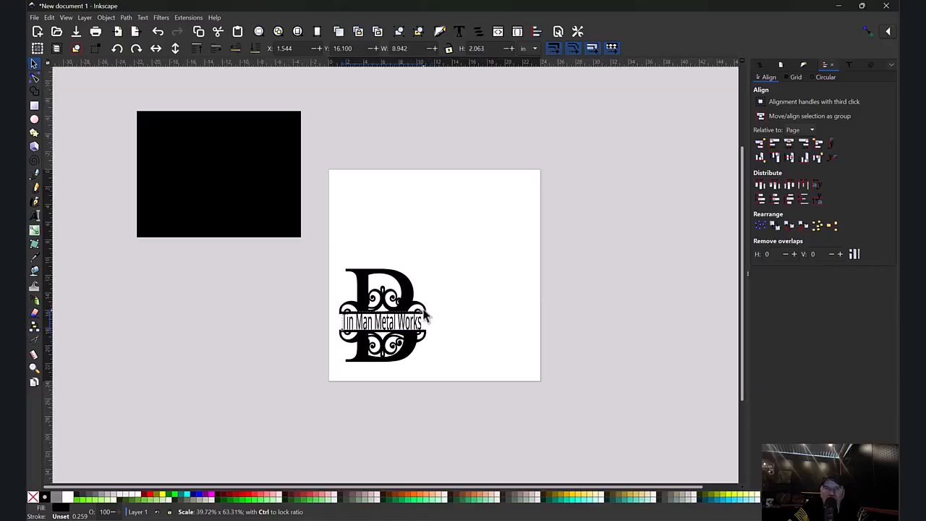
- Enlarge the two D halves and the text together to about 24.8 × 24.5 in
drag(449, 397, 318, 233)
drag(428, 266, 561, 148)
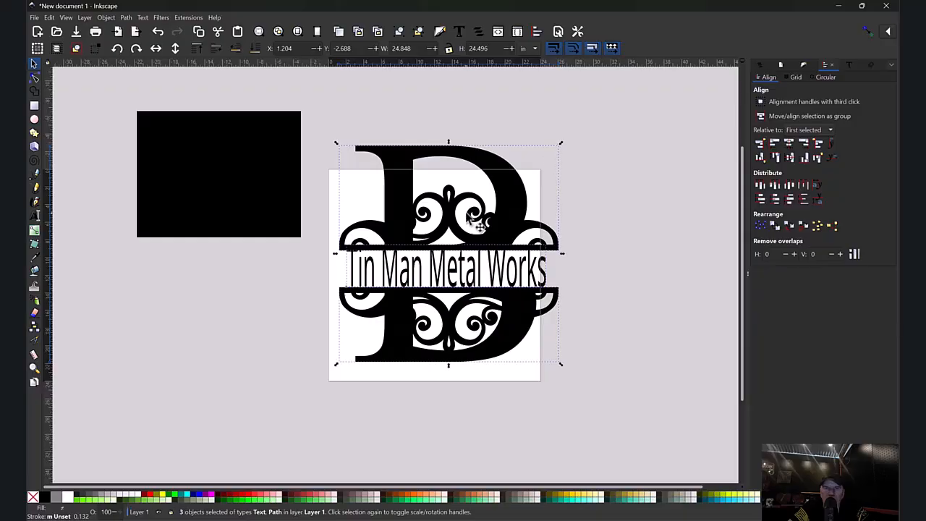
click(564, 242)
mouse_move(506, 273)
mouse_down()
mouse_move(515, 278)
mouse_move(507, 274)
mouse_up()
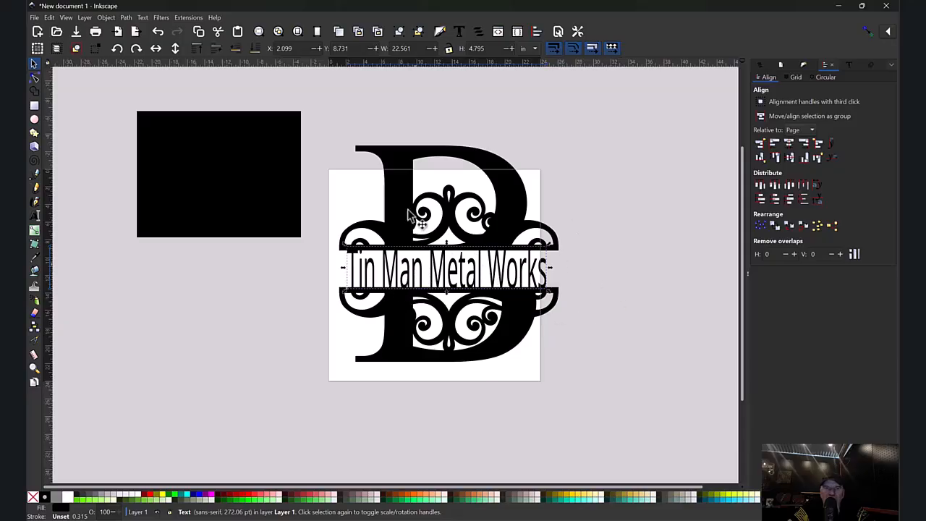
- Try a Union of both D halves and the text, scaled to about 19.9 × 18.5 in, and undo it
drag(320, 127, 593, 411)
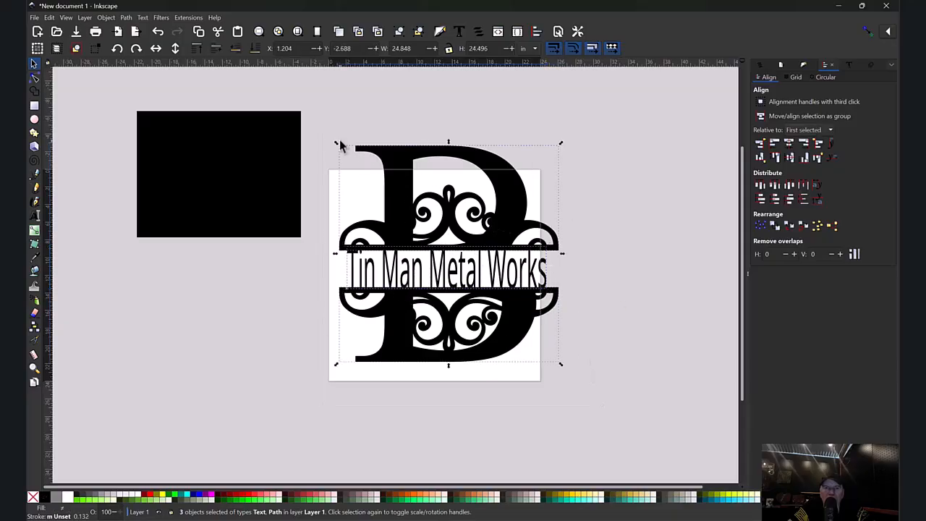
click(124, 17)
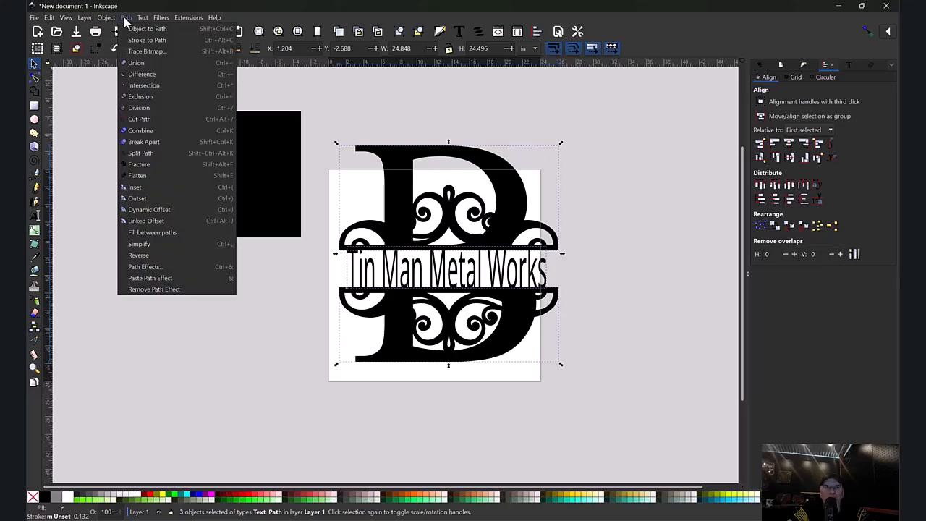
click(134, 62)
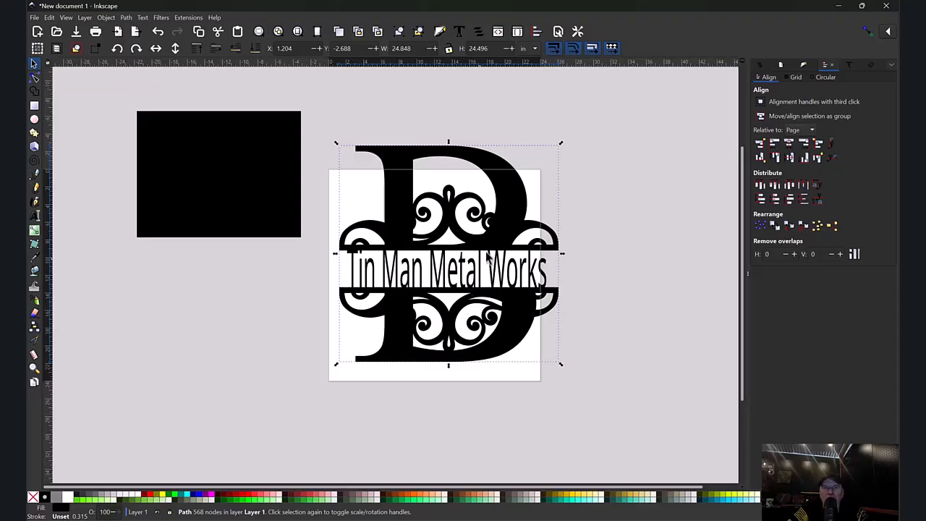
drag(560, 144, 517, 195)
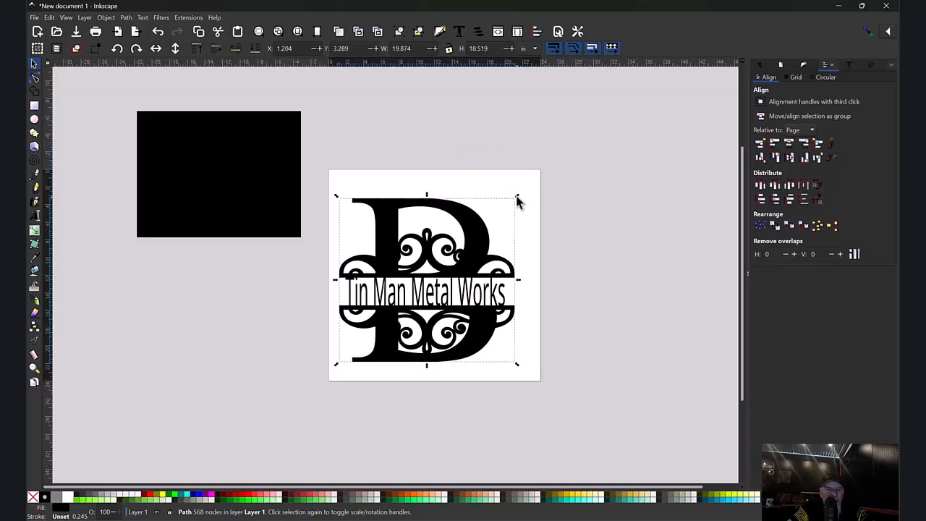
key(ctrl+z)
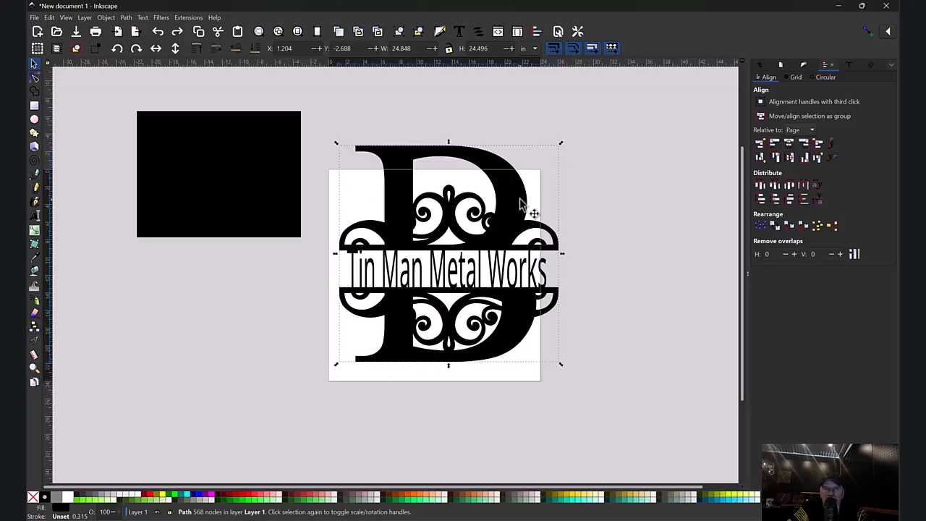
key(Escape)
- Separate the design by moving the text to the page's top edge and both D halves outside the page's left edge
drag(471, 267, 488, 152)
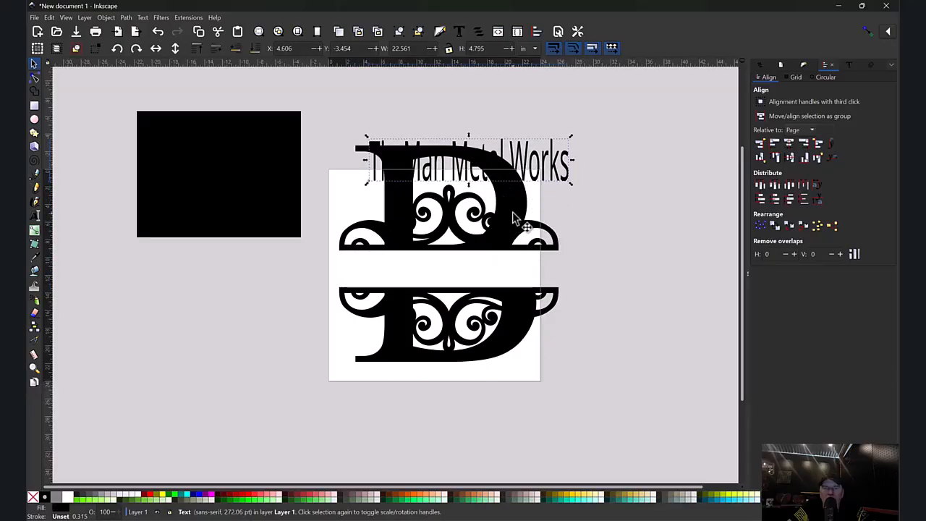
drag(512, 217, 276, 316)
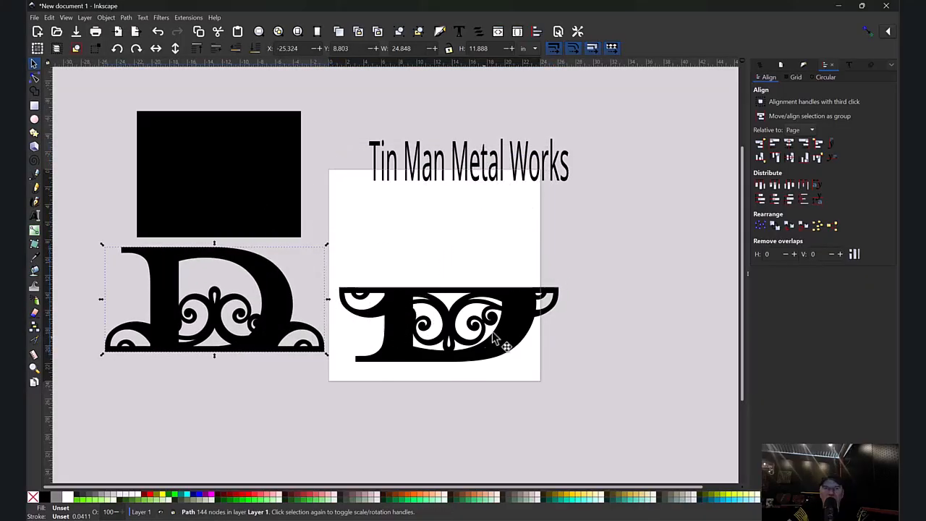
drag(538, 318, 291, 417)
drag(98, 230, 363, 474)
mouse_move(264, 348)
mouse_down()
mouse_move(510, 304)
mouse_move(267, 359)
mouse_up()
click(434, 284)
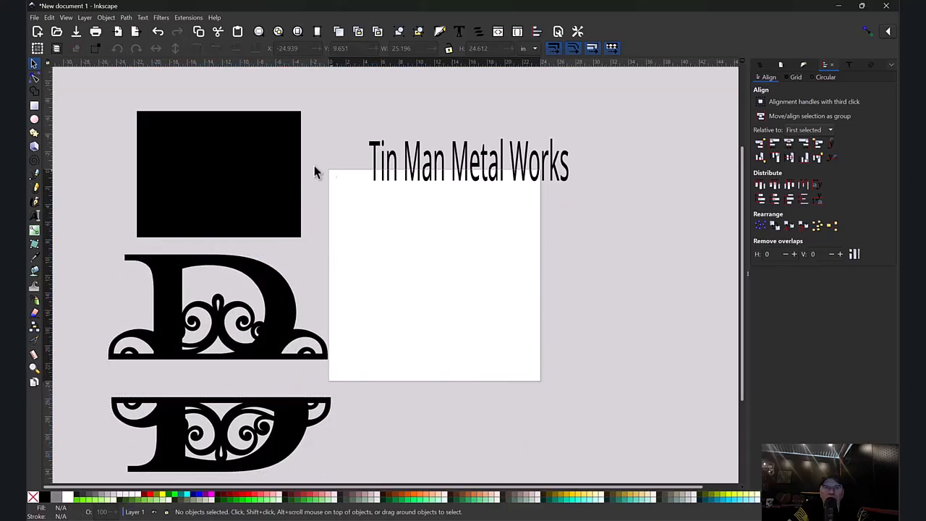
- Widen the black rectangle to about 42.2 in and place it over the Tin Man Metal Works text
click(290, 171)
drag(306, 180, 518, 180)
drag(399, 196, 520, 194)
- Fill the text with lime green and enlarge it to span most of the black rectangle
click(480, 180)
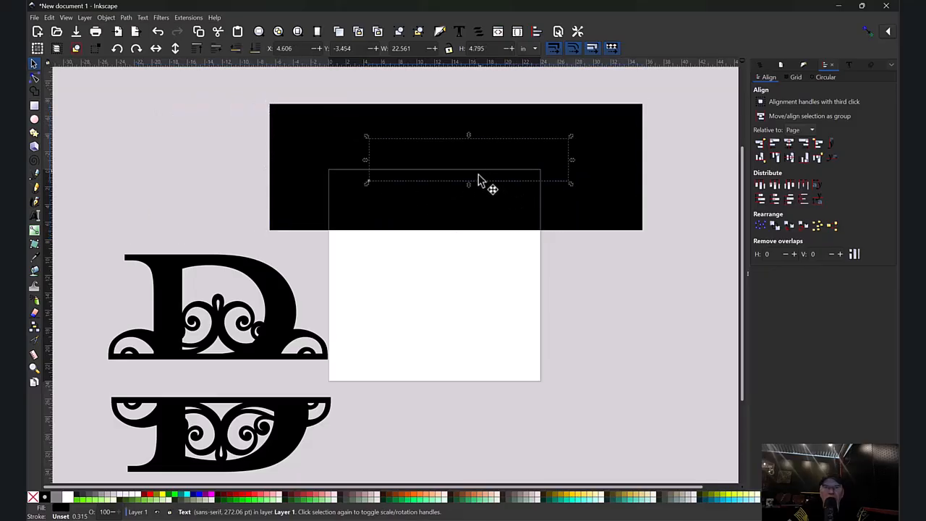
click(82, 499)
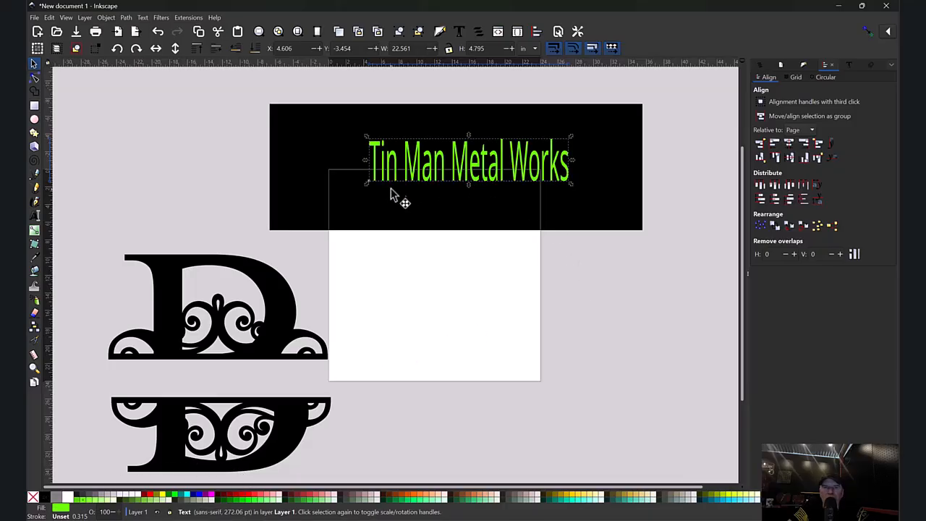
drag(366, 185, 285, 209)
drag(572, 136, 633, 141)
drag(516, 191, 515, 191)
- Cut the text out of the black rectangle with the Difference operation
click(327, 122)
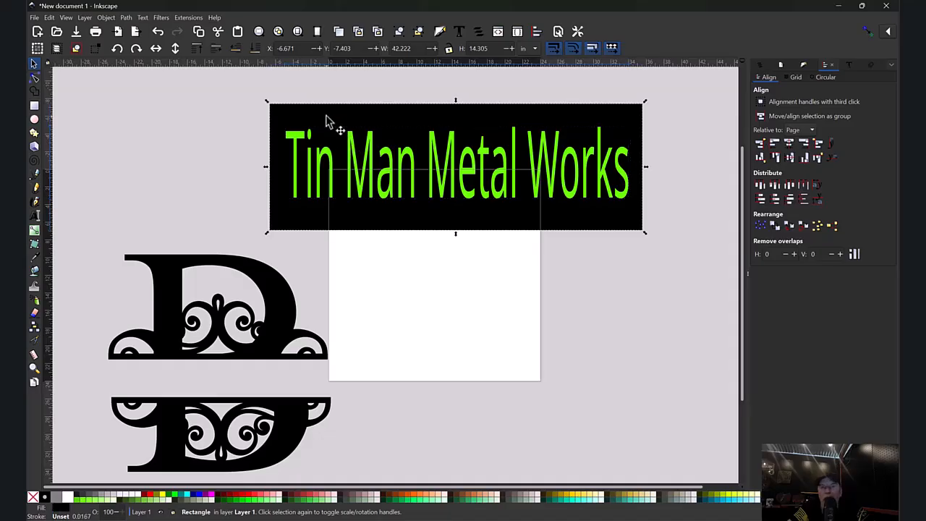
drag(234, 80, 680, 251)
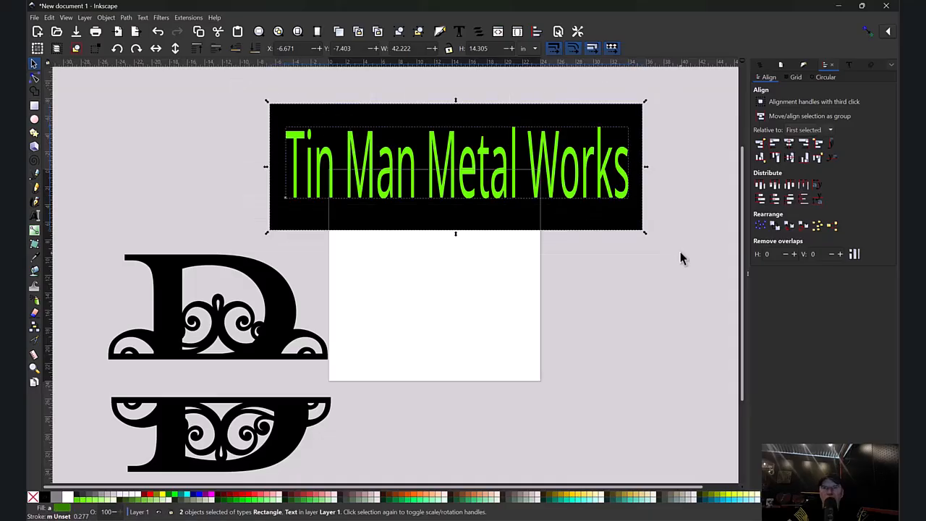
click(127, 18)
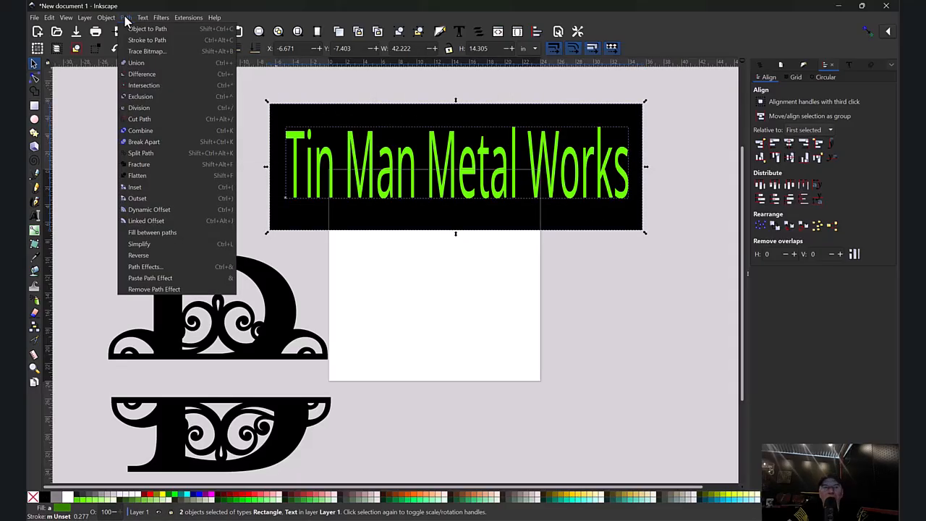
click(154, 75)
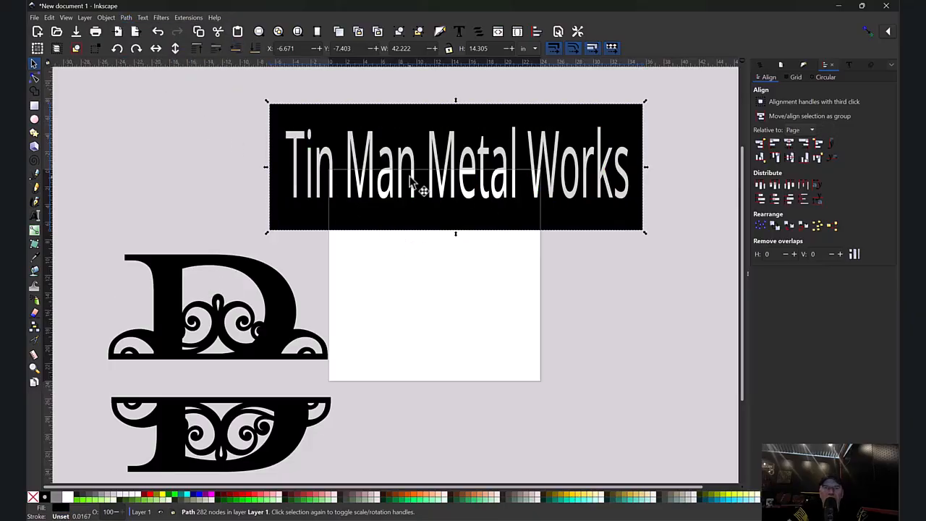
- Rearrange the cut-out panel over the top of the page and the two D halves outside the page's left edge
drag(485, 219, 522, 264)
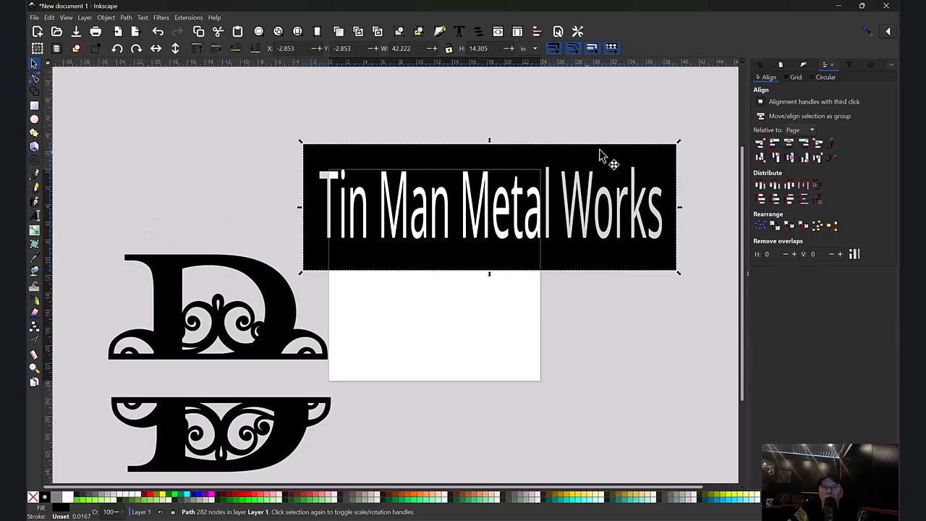
drag(275, 331, 235, 208)
drag(293, 434, 250, 310)
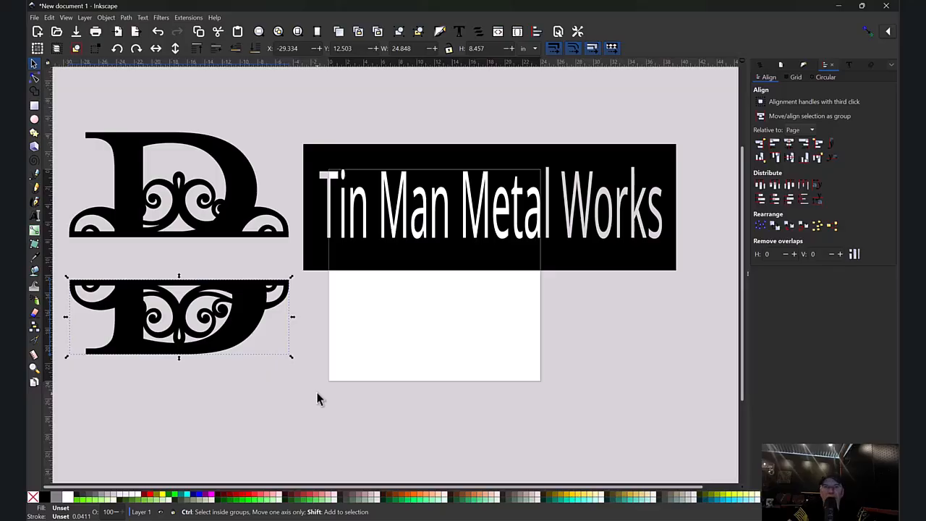
drag(507, 248, 502, 213)
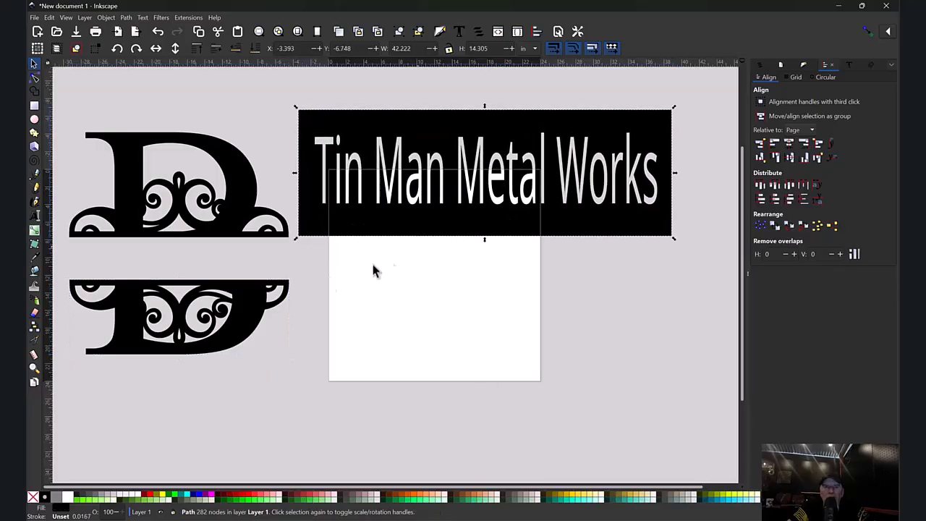
drag(329, 396, 58, 85)
drag(134, 150, 164, 246)
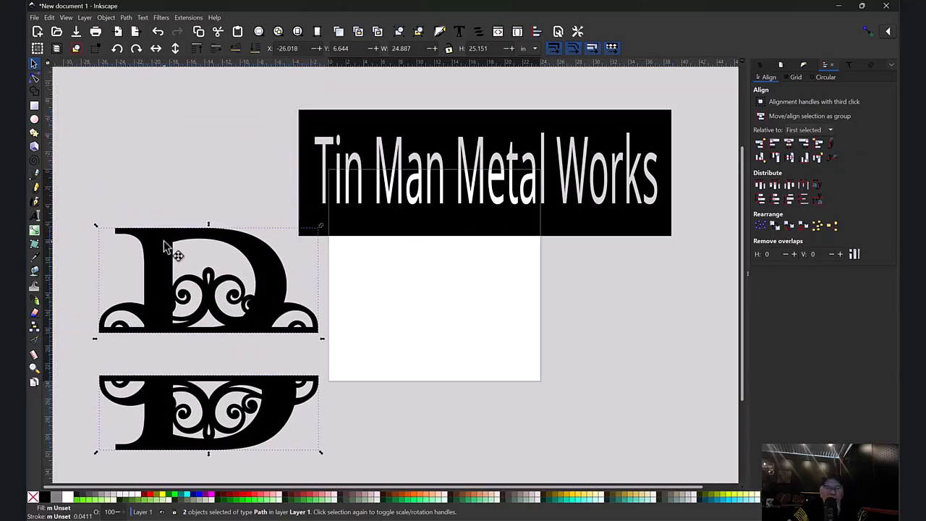
click(427, 296)
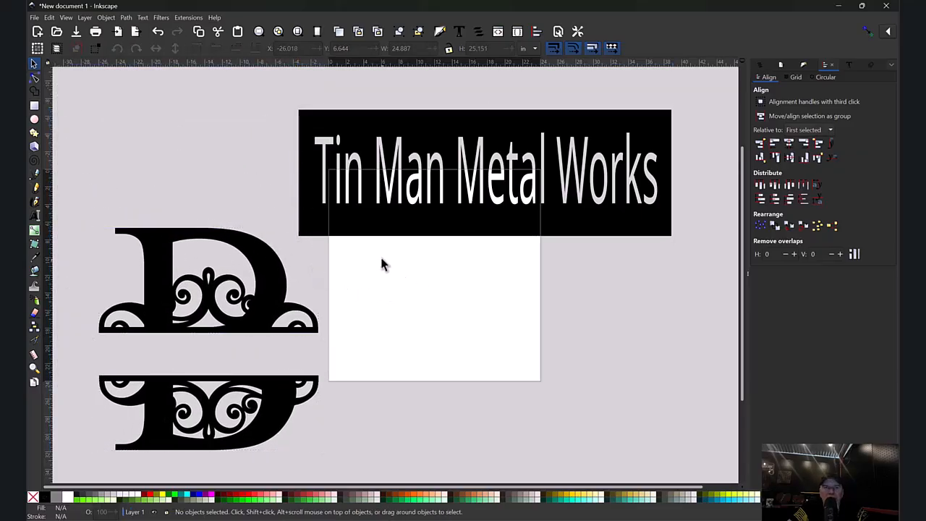